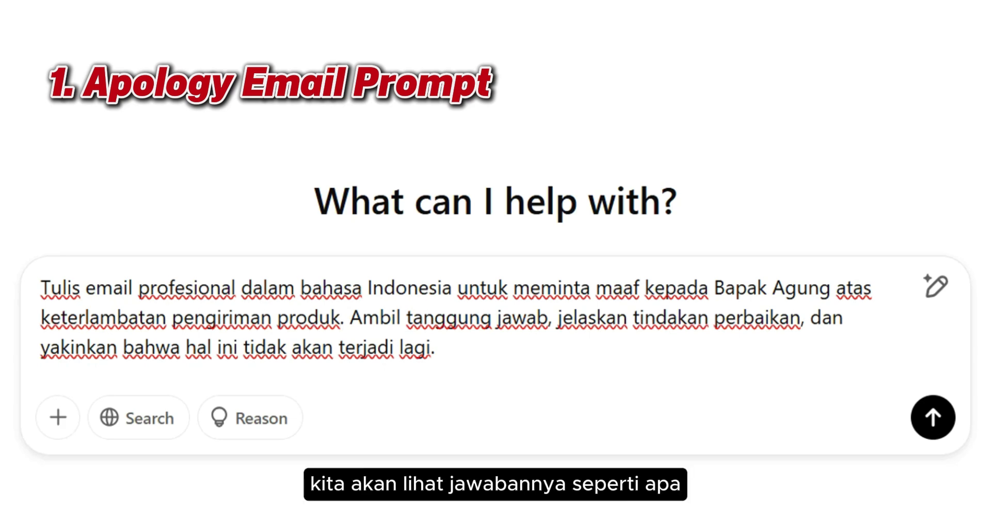
- Submit the prepared apology email prompt about the late product delivery and read through the generated draft
key(Return)
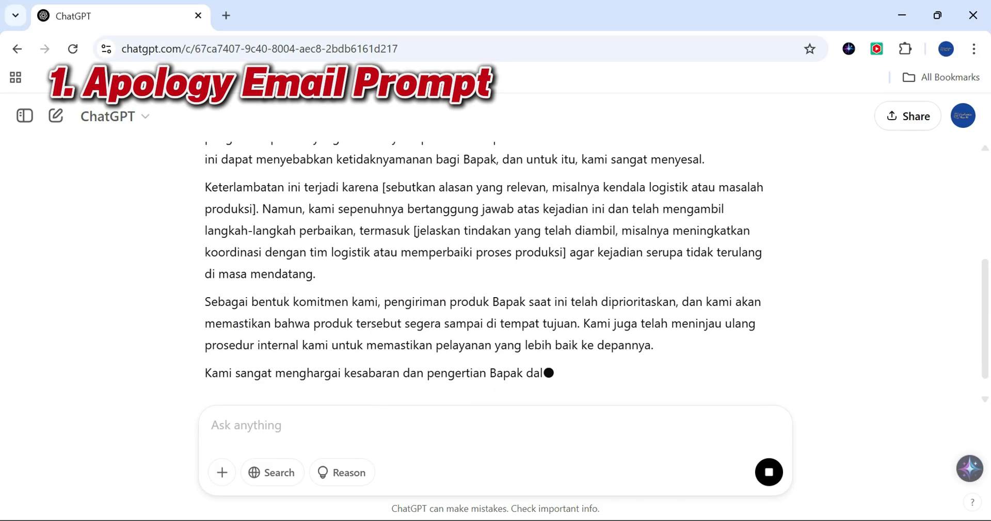
scroll(562, 325, up, 10)
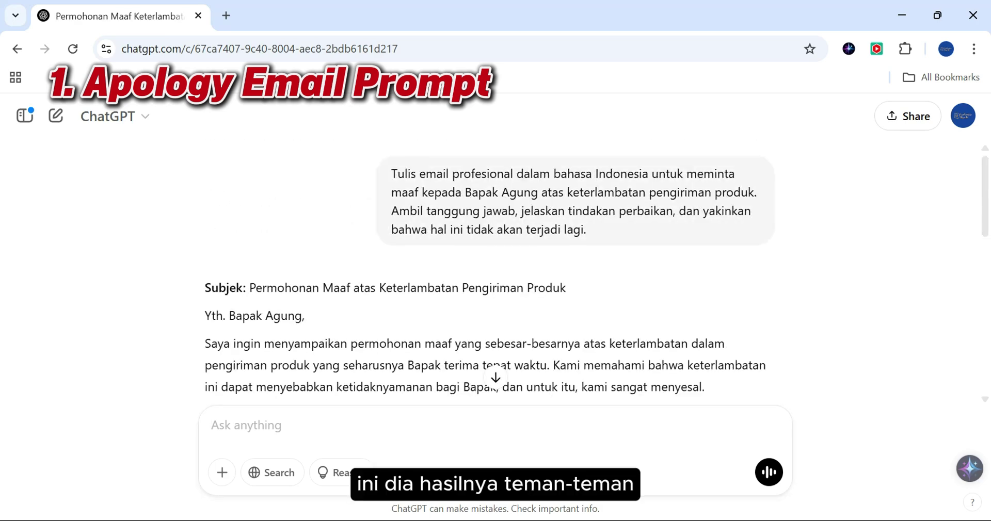
scroll(386, 312, down, 5)
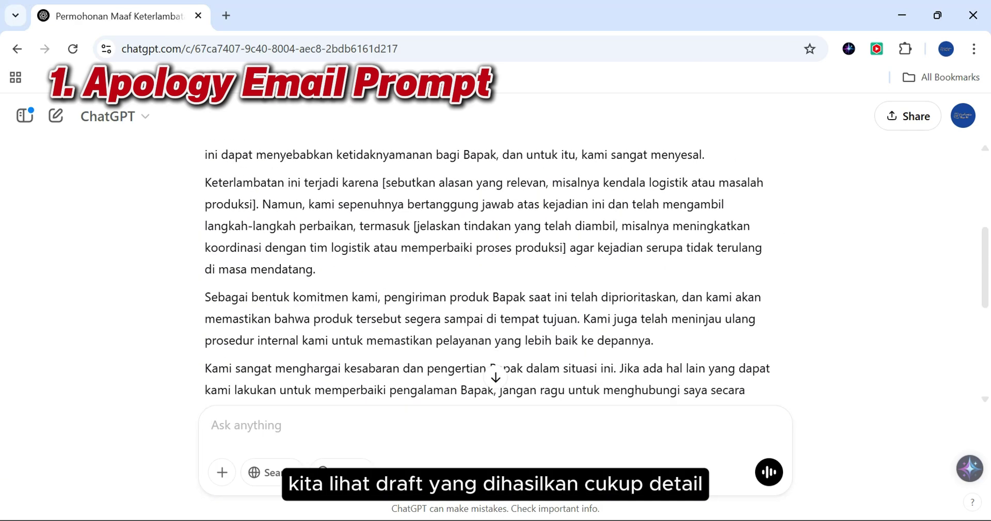
scroll(485, 273, up, 5)
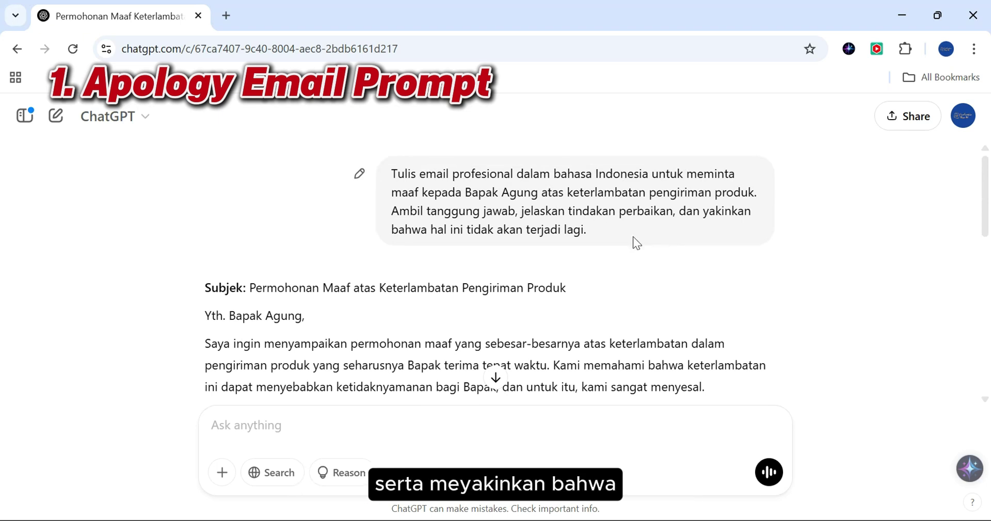
scroll(464, 295, down, 3)
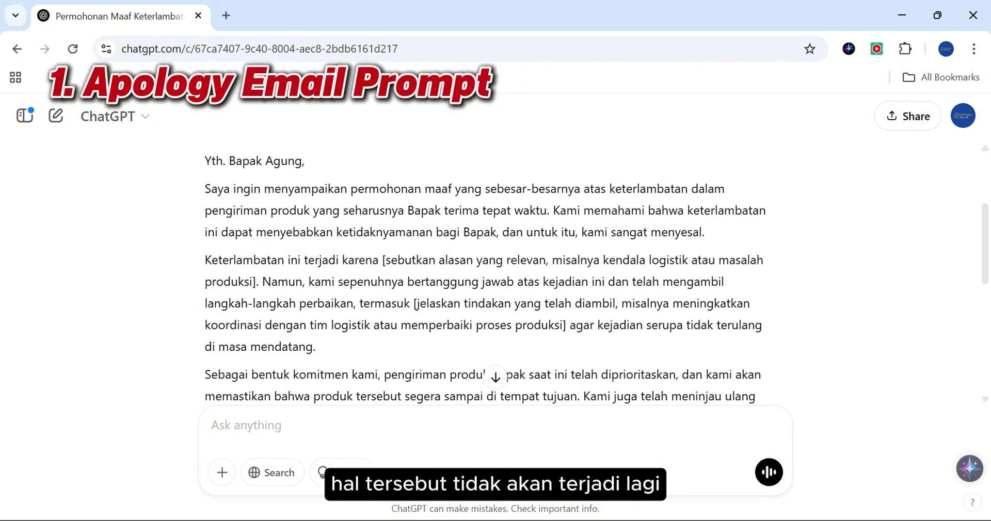
- Highlight the apology draft's delay reason, corrective action placeholder and delivery priority commitment while reviewing the rest of the email
drag(253, 260, 260, 282)
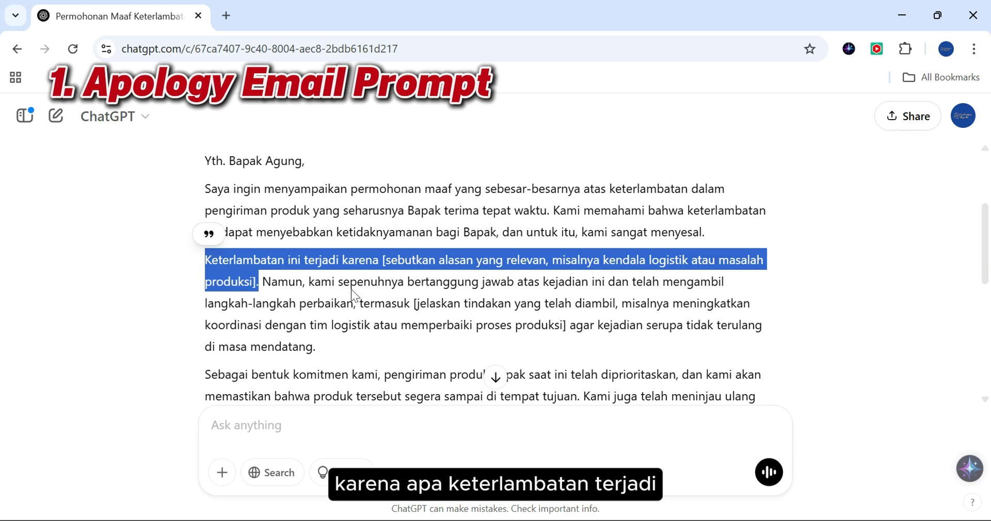
drag(308, 281, 525, 325)
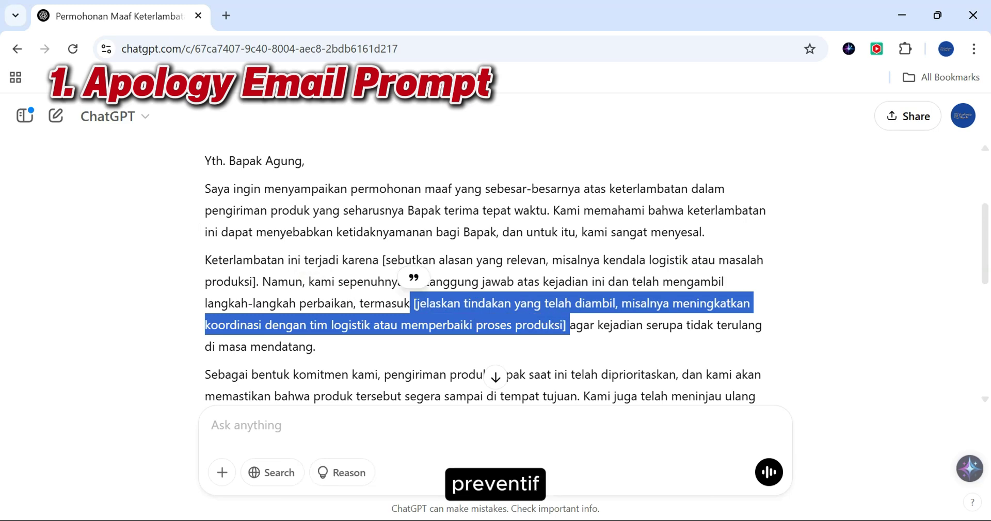
scroll(485, 268, down, 3)
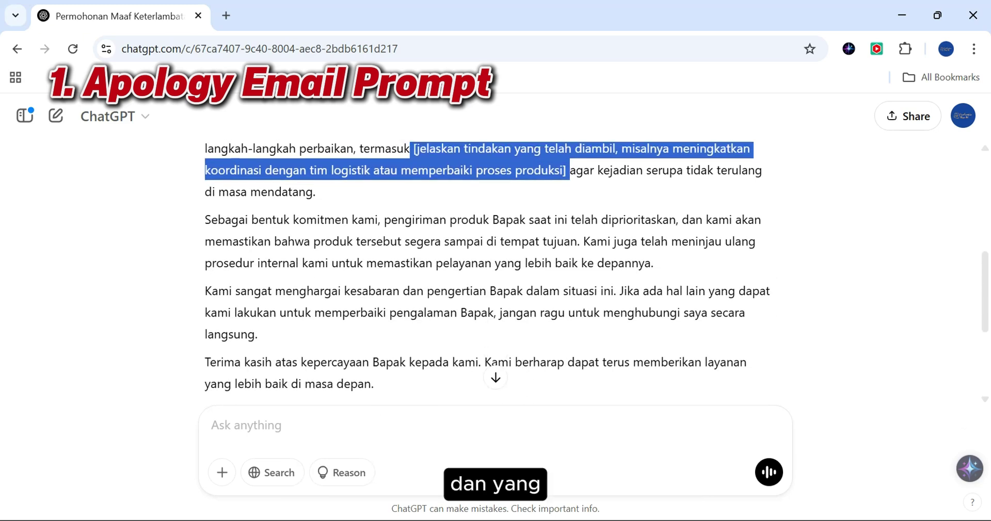
drag(204, 226, 688, 221)
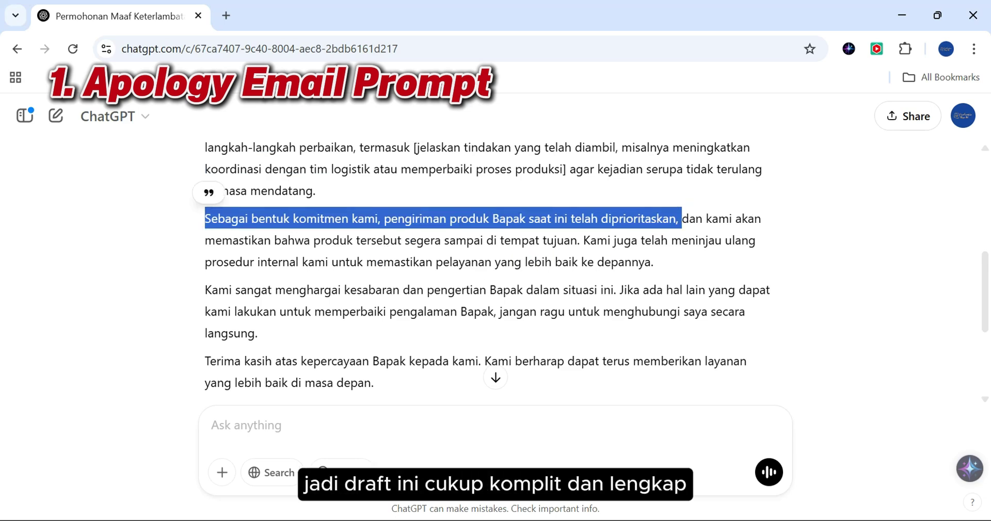
scroll(395, 299, down, 2)
scroll(395, 298, up, 5)
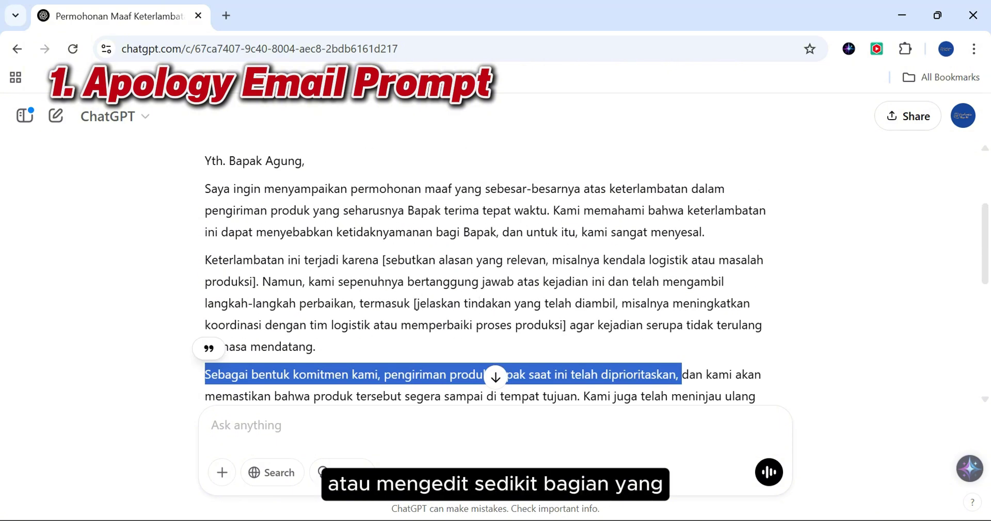
scroll(364, 263, down, 9)
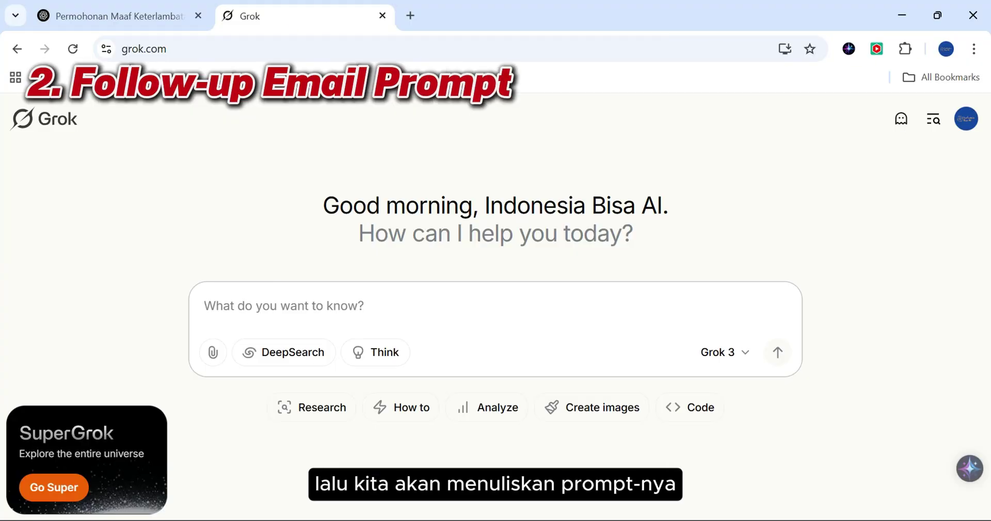
- In Grok, submit an Indonesian prompt for a post-meeting follow-up email that summarises key discussion points, gives thanks and explains next steps
text(Buatkan email tindak lanjut untuk)
text( Bp Joni setelah pertemuan terakhir. Ringkas poin-poin diskusi utama, sampaikan terima kasih atas waktunya, dan jelaskan langkah selanjutnya.)
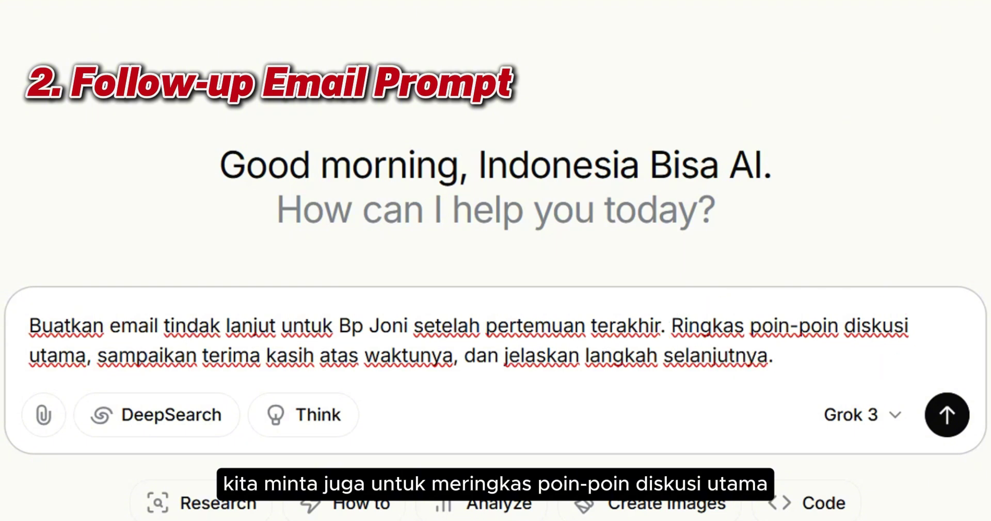
click(89, 355)
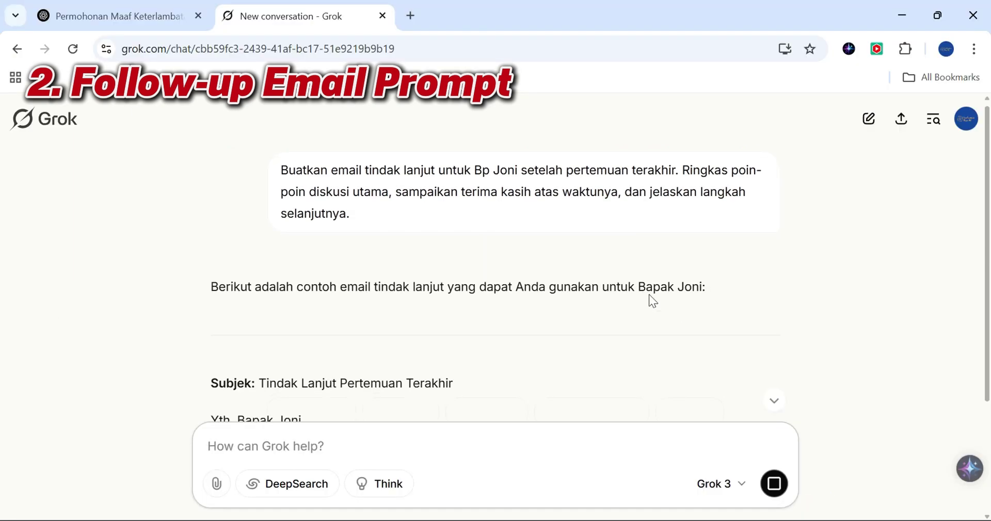
- Read through the generated follow-up email, from its closing notes back to the subject and greeting
scroll(648, 295, down, 15)
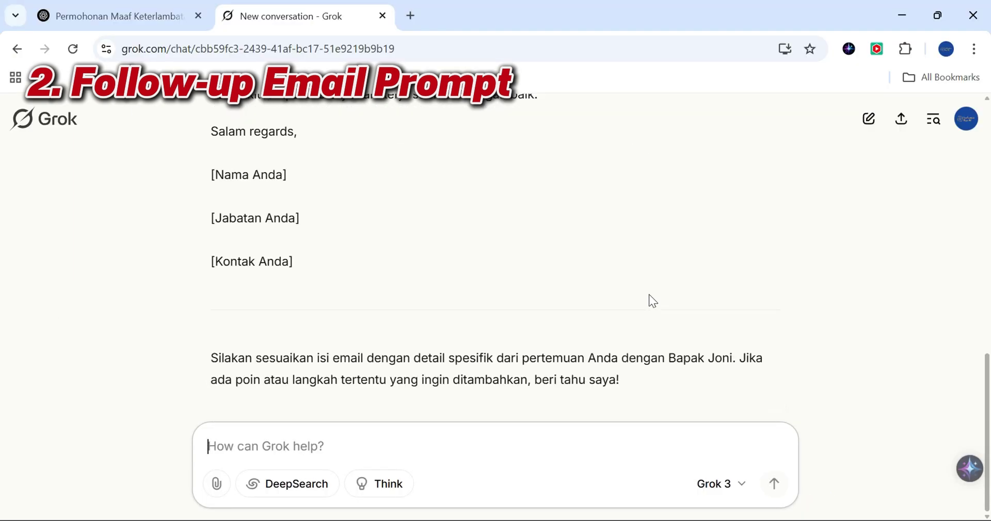
scroll(649, 295, up, 10)
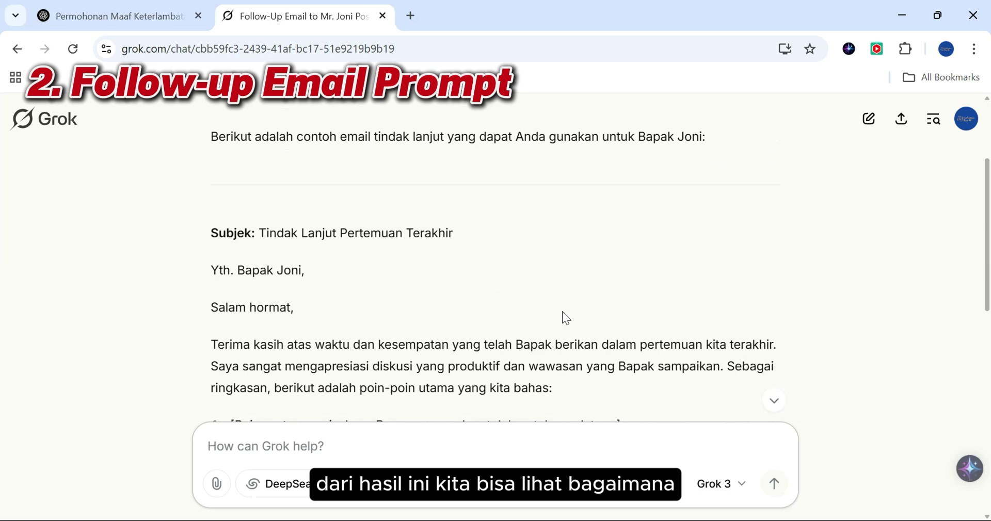
scroll(563, 313, down, 3)
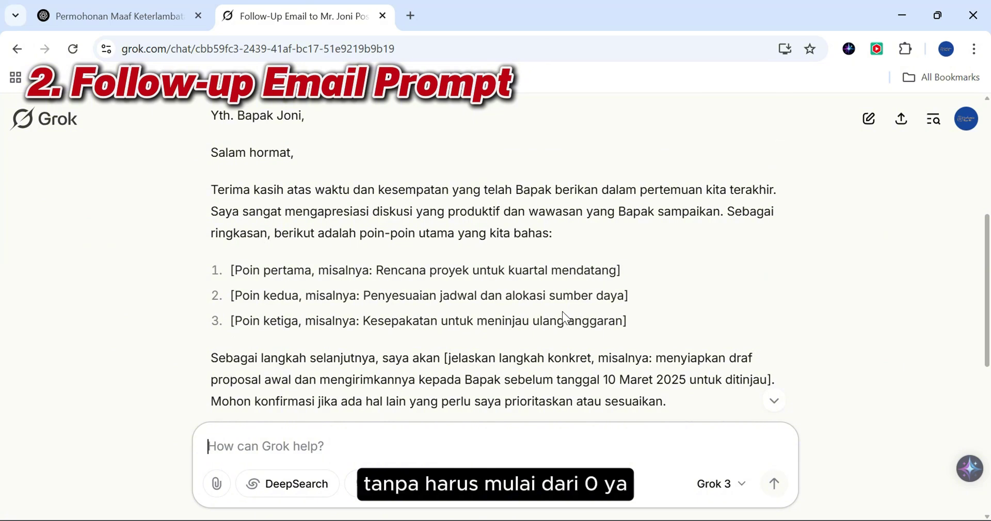
scroll(564, 314, up, 6)
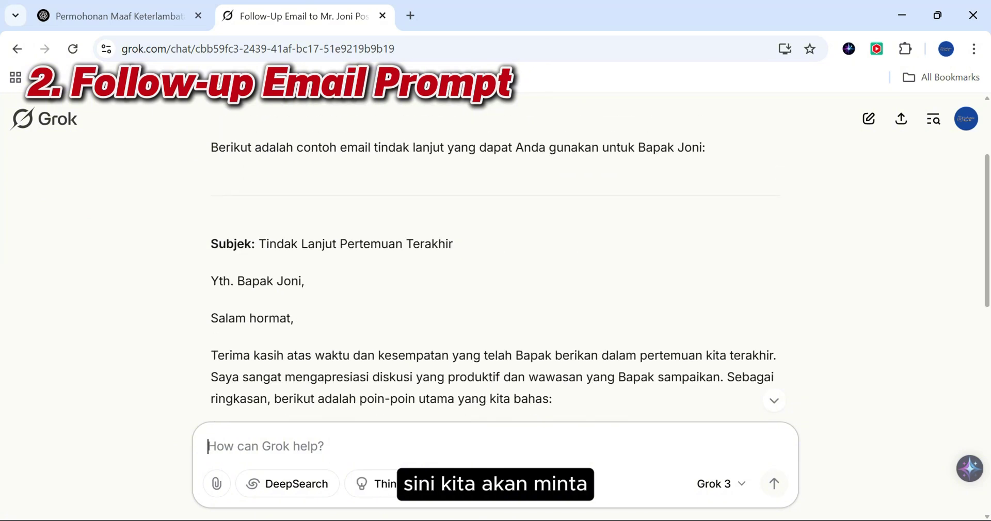
- Examine the follow-up draft's numbered discussion points and next steps, and highlight its opening thank-you sentence
scroll(288, 283, down, 5)
scroll(290, 281, down, 1)
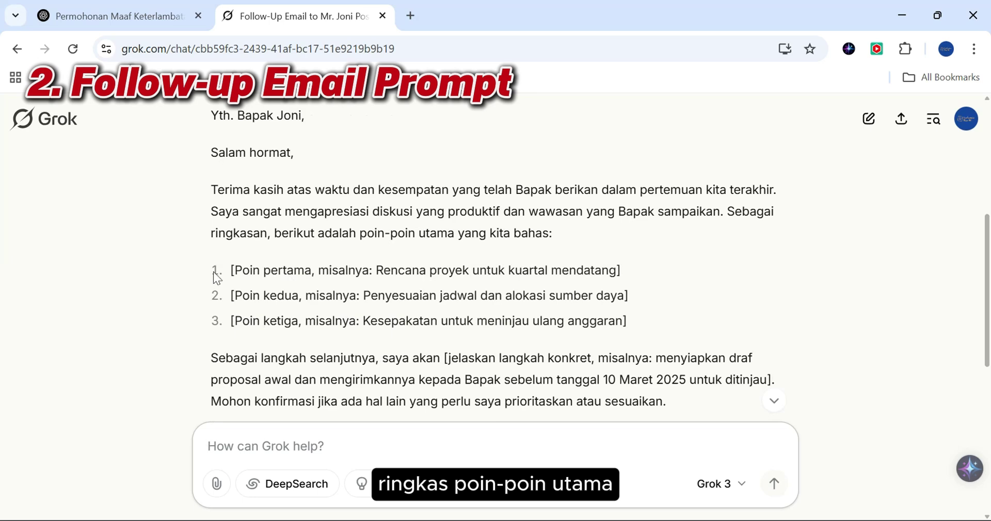
scroll(217, 279, down, 2)
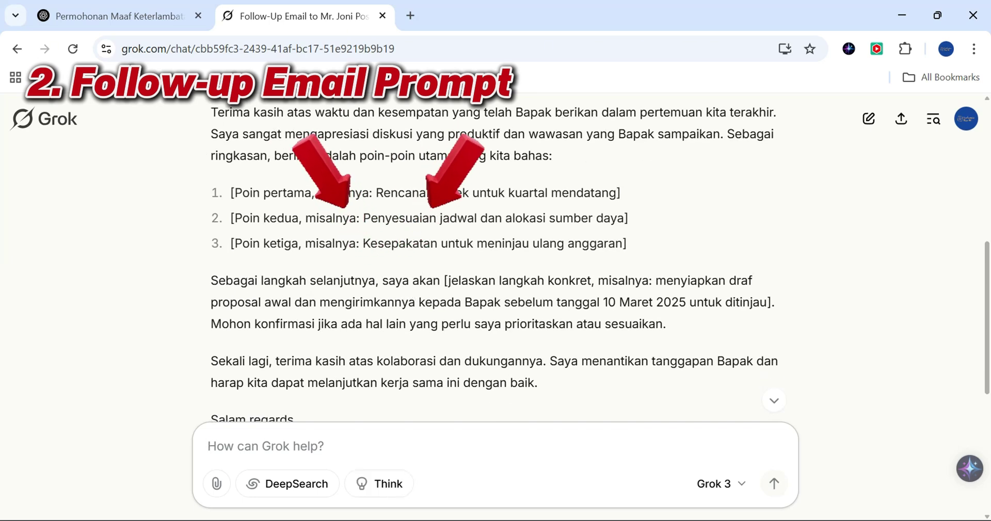
scroll(216, 269, up, 2)
drag(211, 268, 505, 267)
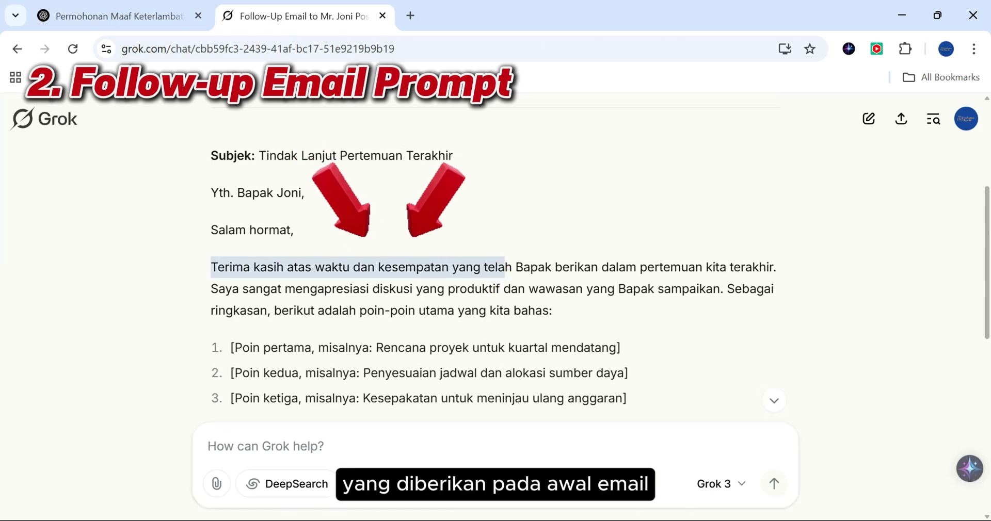
scroll(399, 311, down, 10)
scroll(399, 311, down, 2)
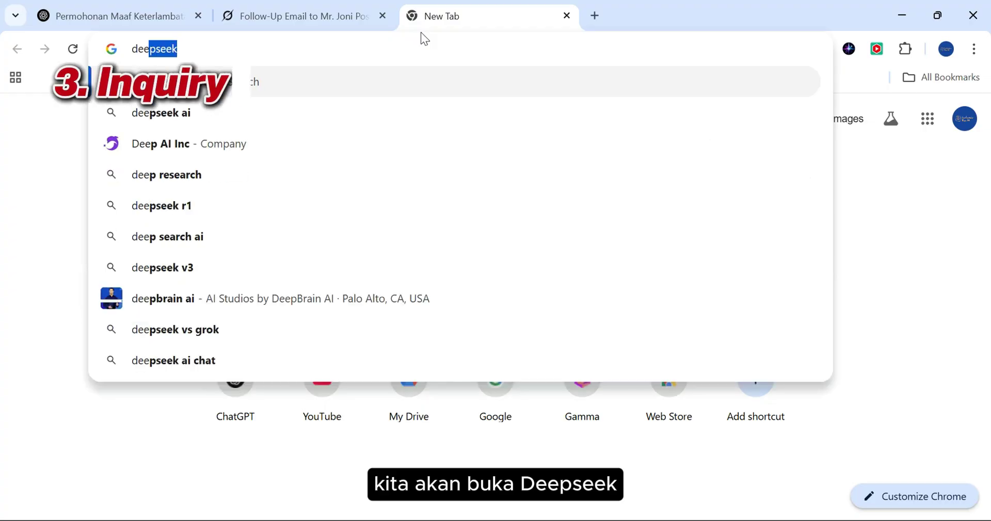
- Search the web for deepseek and open the DeepSeek chat
key(Return)
click(269, 274)
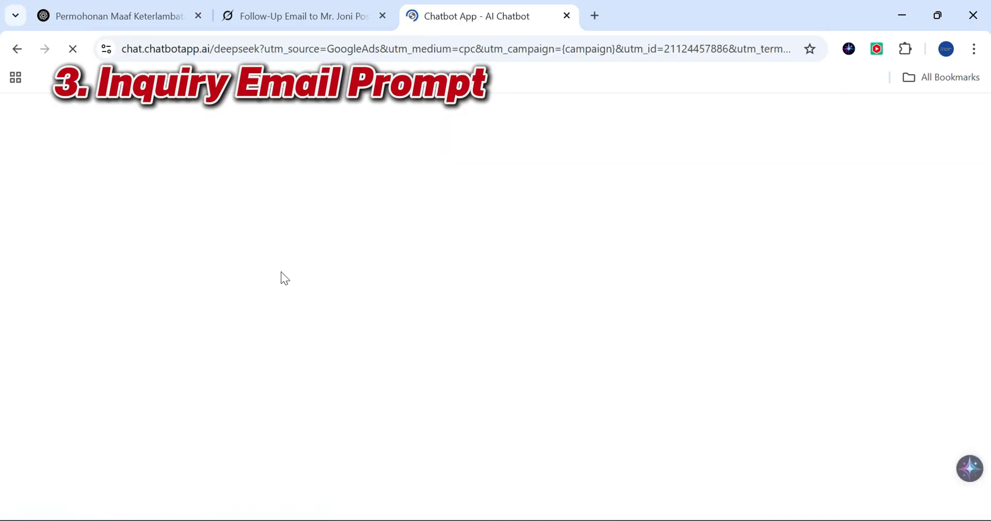
click(676, 222)
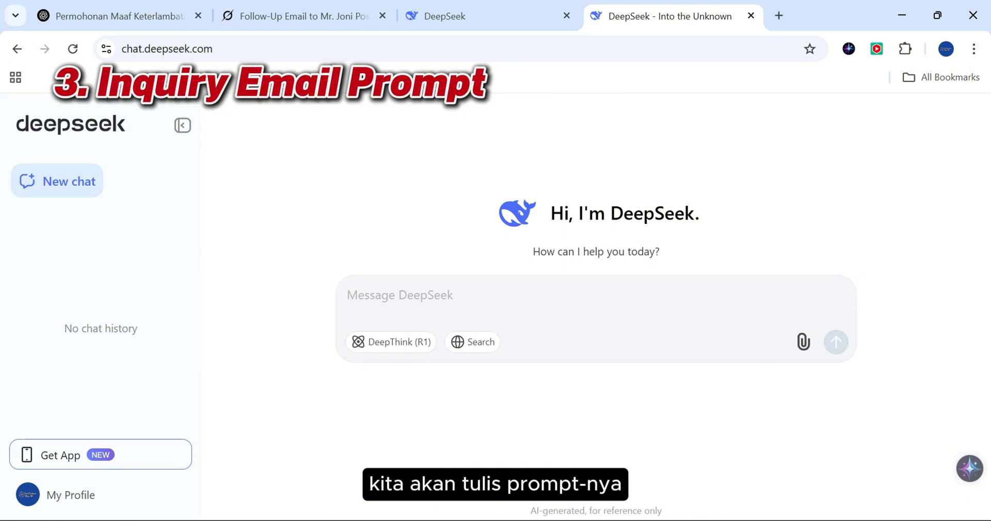
- Submit an Indonesian prompt for a formal email about procuring many Hyundai electric cars, asking about price, availability and bulk-purchase discounts
text(Tulis email formal untuk menanyakan tentang produ)
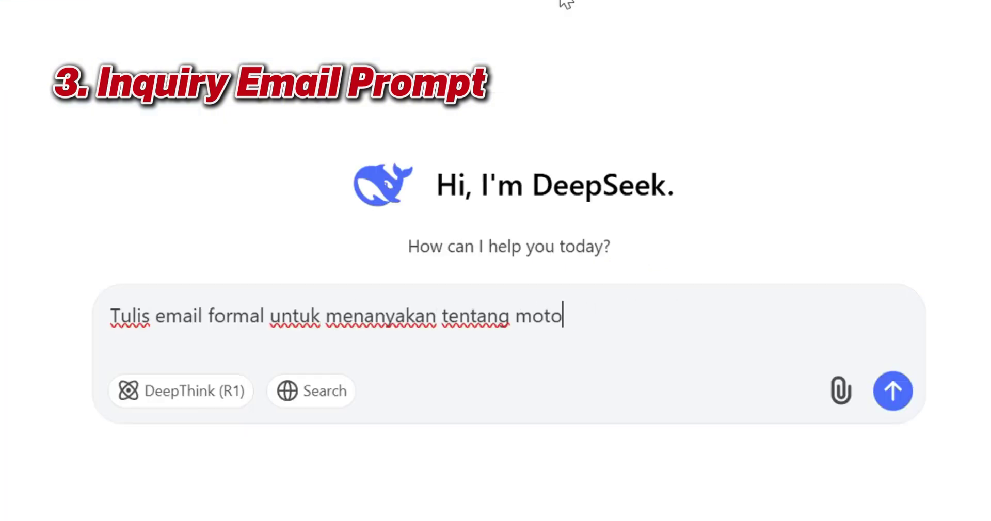
text(il formal untuk menanyakan tentang pengadaan mobil listrik dari Hyundai dalam jumlah banyak. Tanyakan tentng)
key(BackSpace)
key(BackSpace)
text(ang harga, ketersediaan, dan apakah ada diskon untuk pembelian dalam jumlah besar.)
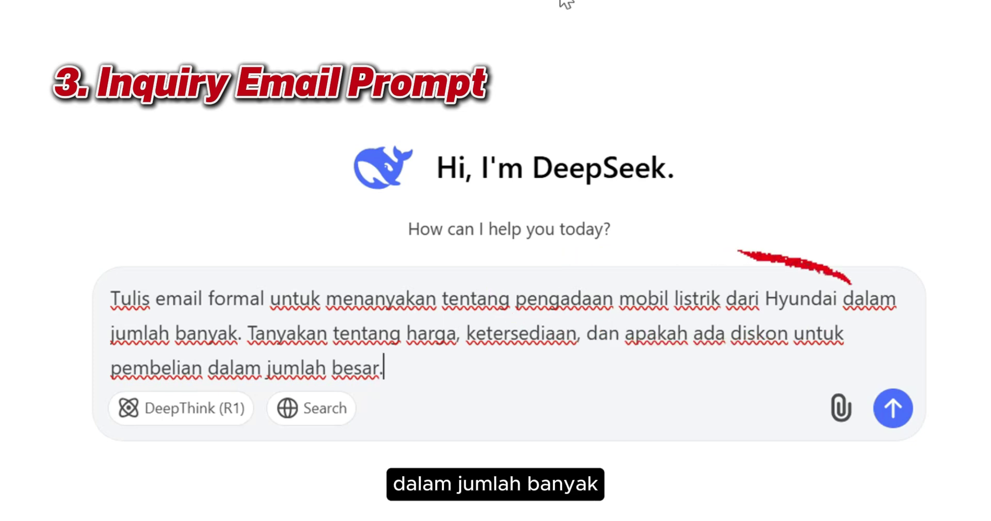
drag(515, 299, 725, 299)
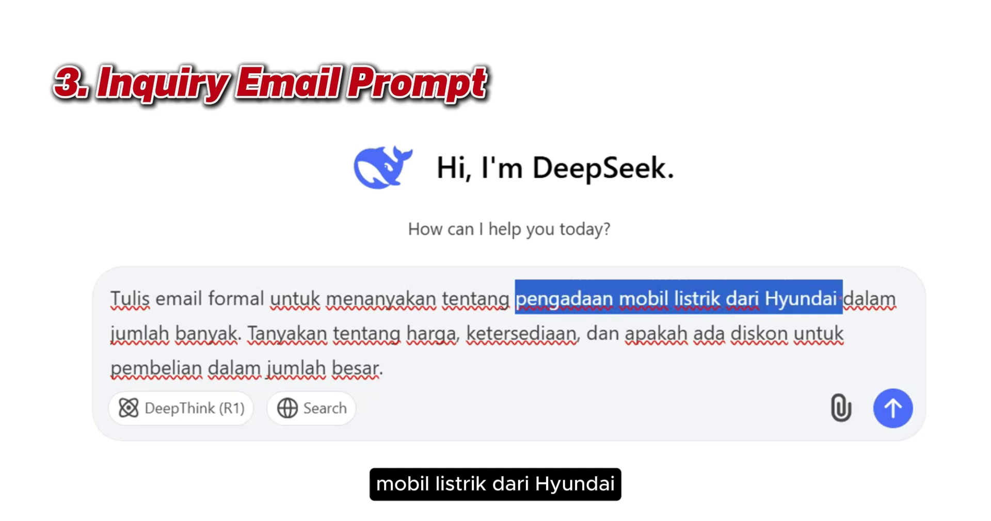
click(526, 299)
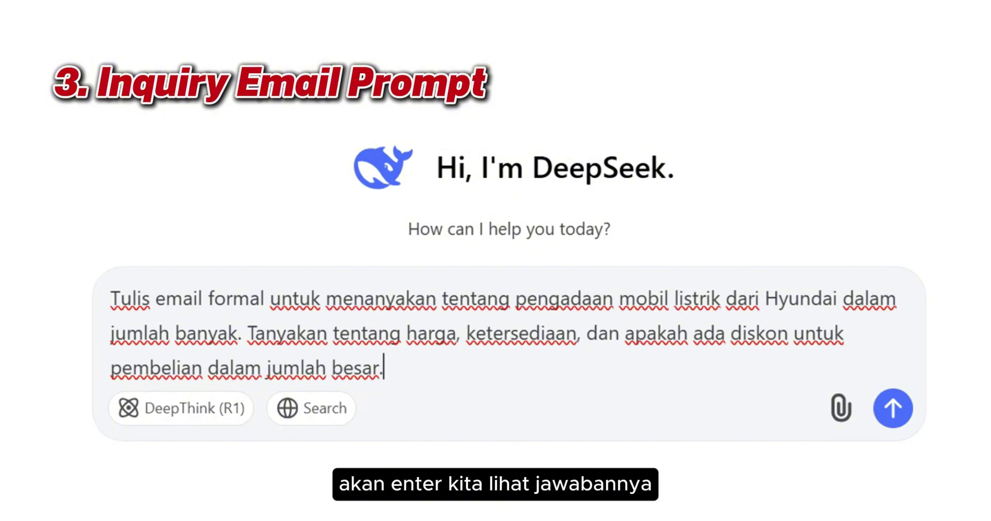
key(Return)
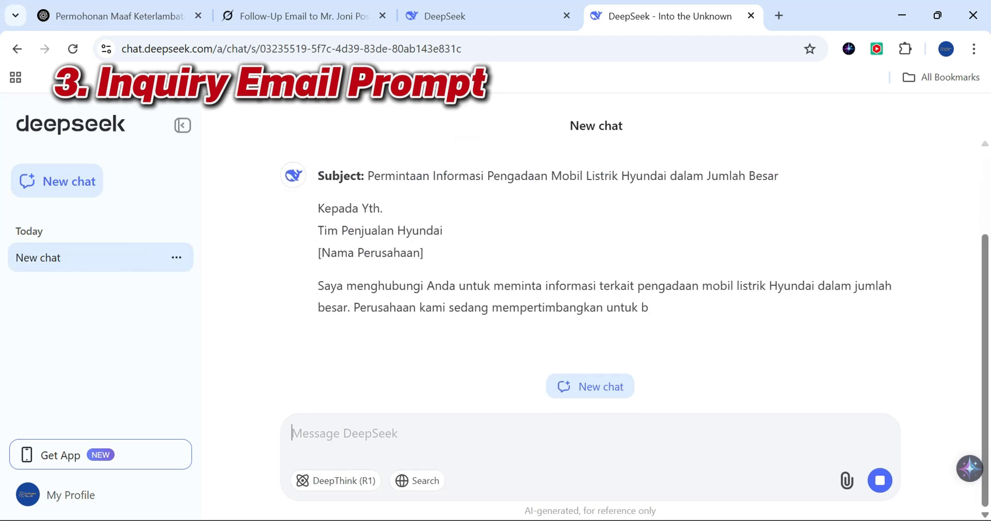
- Read through the generated Hyundai inquiry email, including its numbered questions on price, availability and discounts
scroll(689, 283, up, 10)
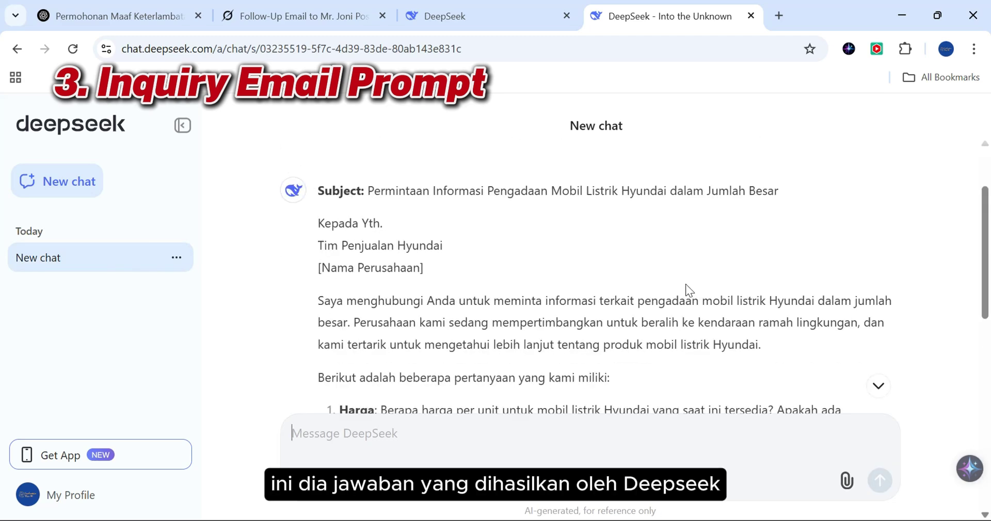
scroll(685, 284, down, 1)
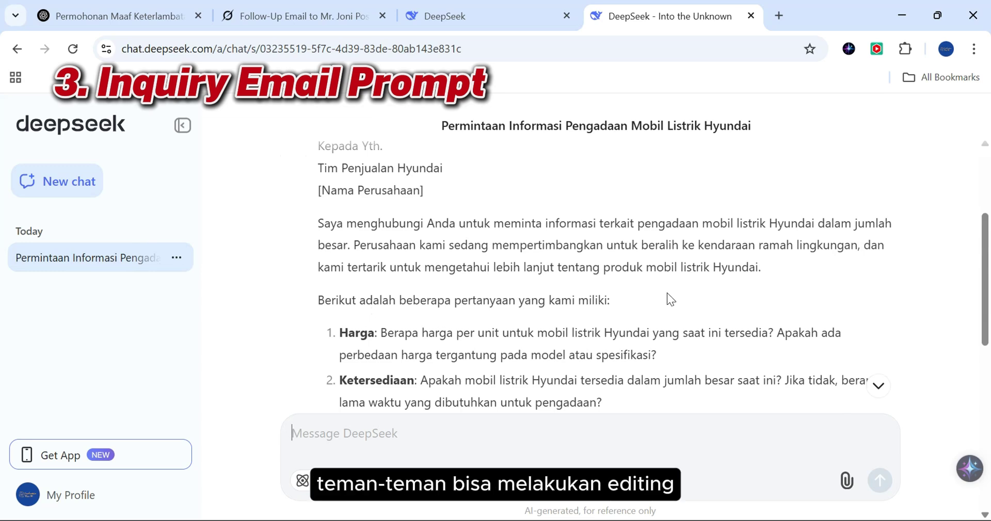
scroll(666, 294, up, 1)
scroll(667, 294, down, 2)
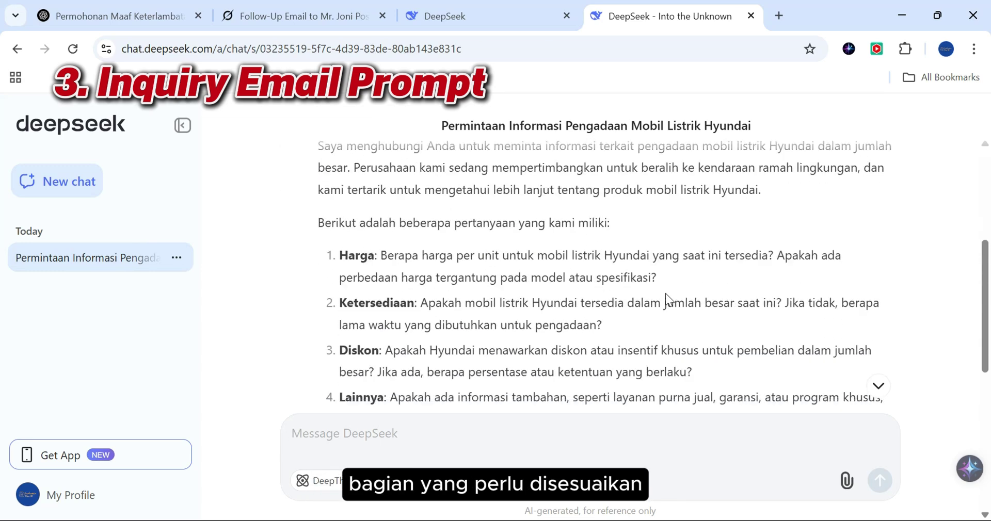
scroll(665, 294, down, 2)
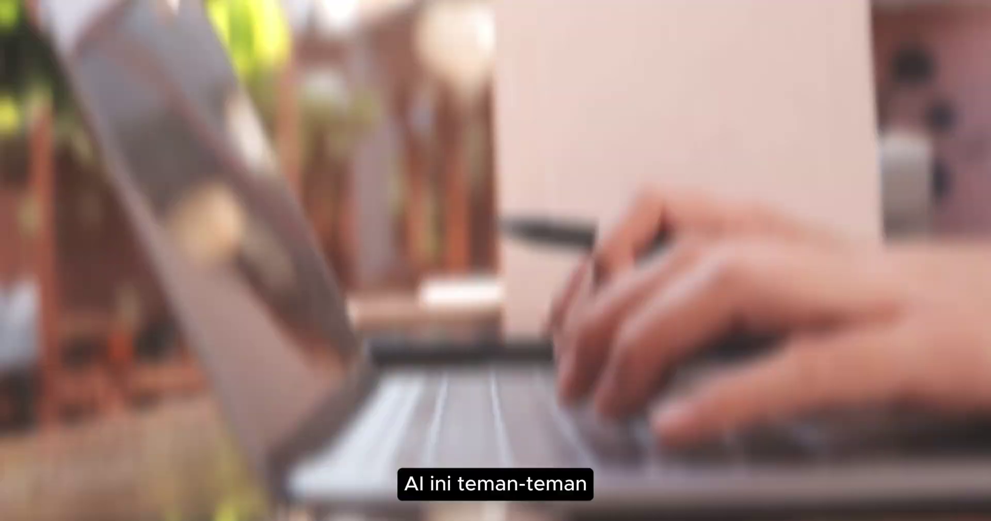